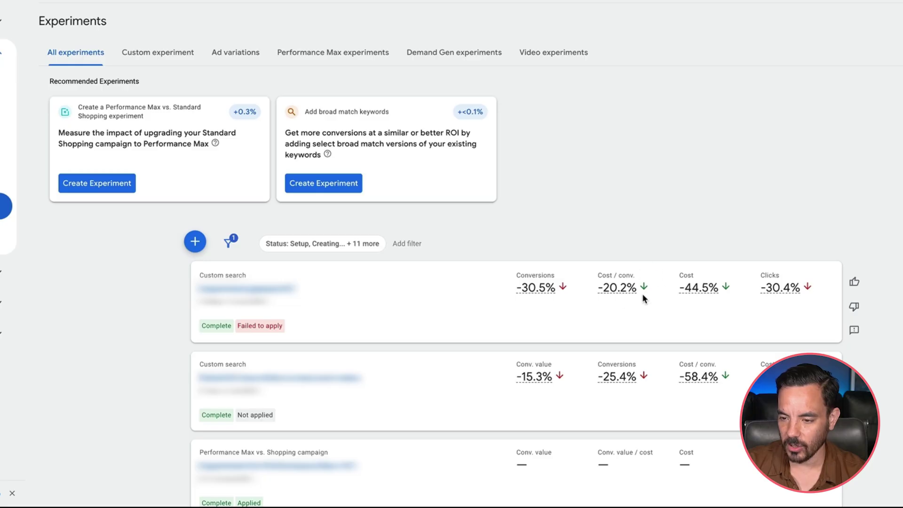
mouse_move(517, 284)
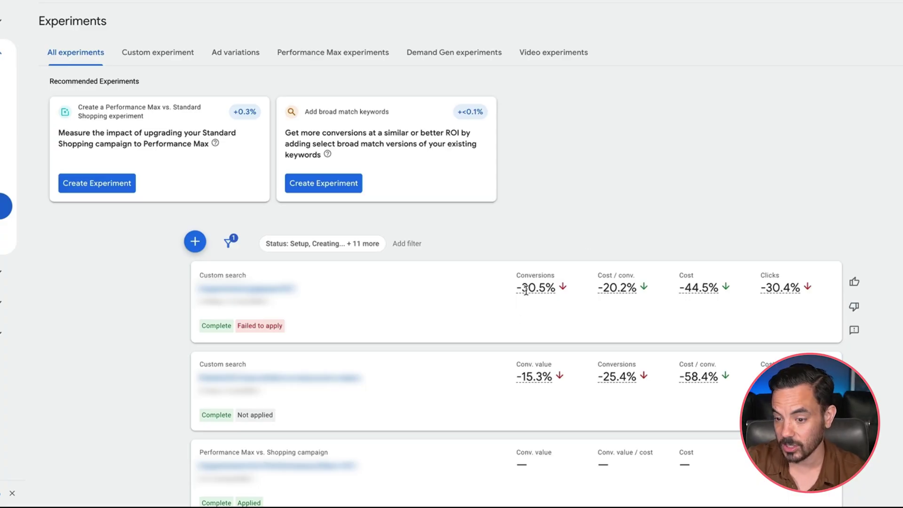
left_click_drag(512, 294, 580, 301)
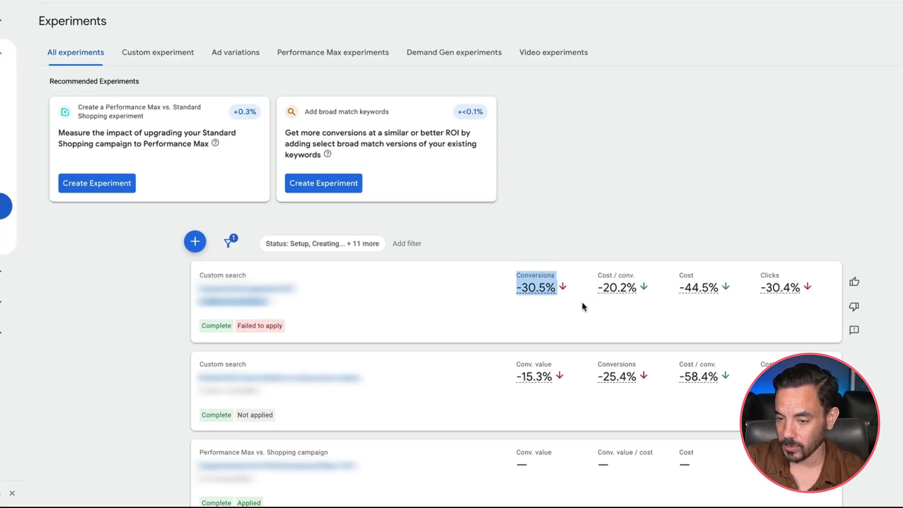
left_click(596, 210)
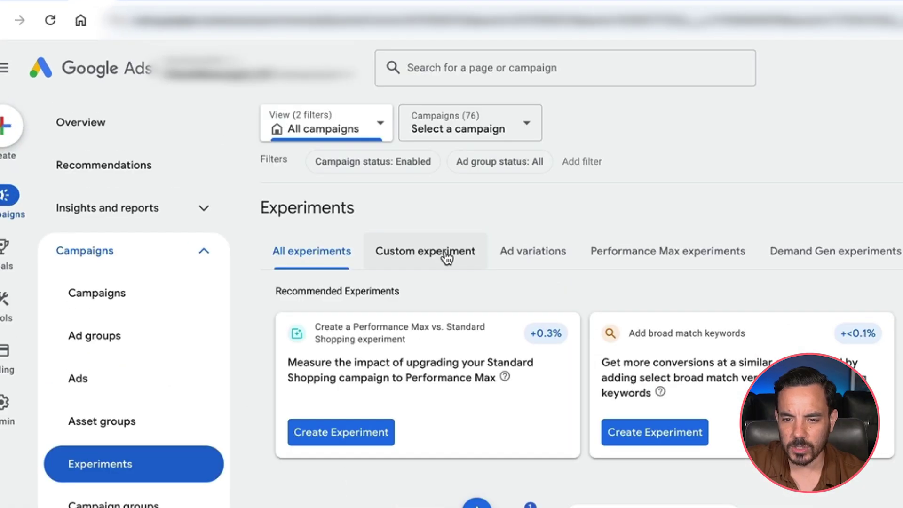
Step: Start a new custom experiment with Search as the campaign type
left_click(264, 162)
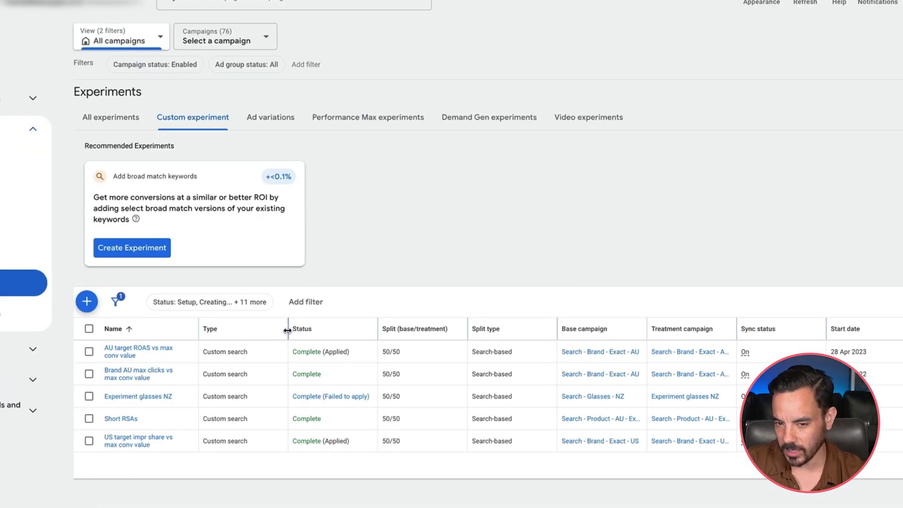
left_click(89, 301)
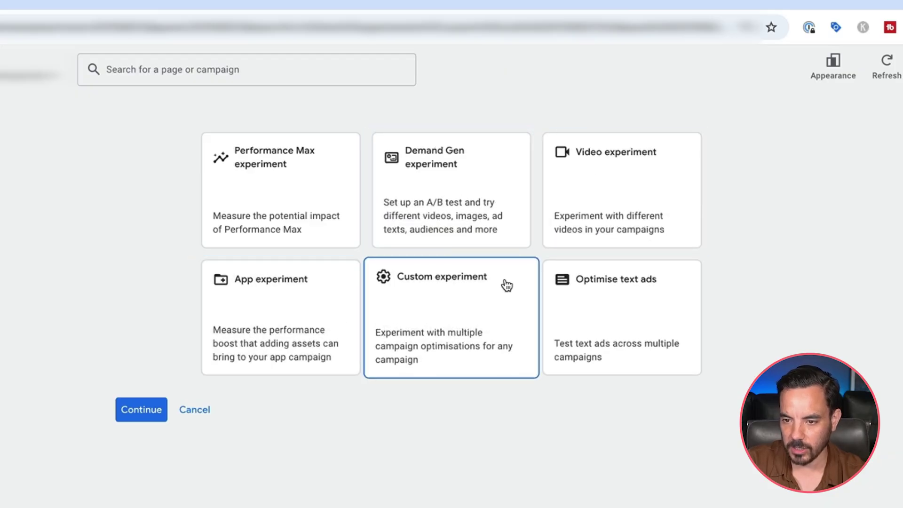
left_click(463, 305)
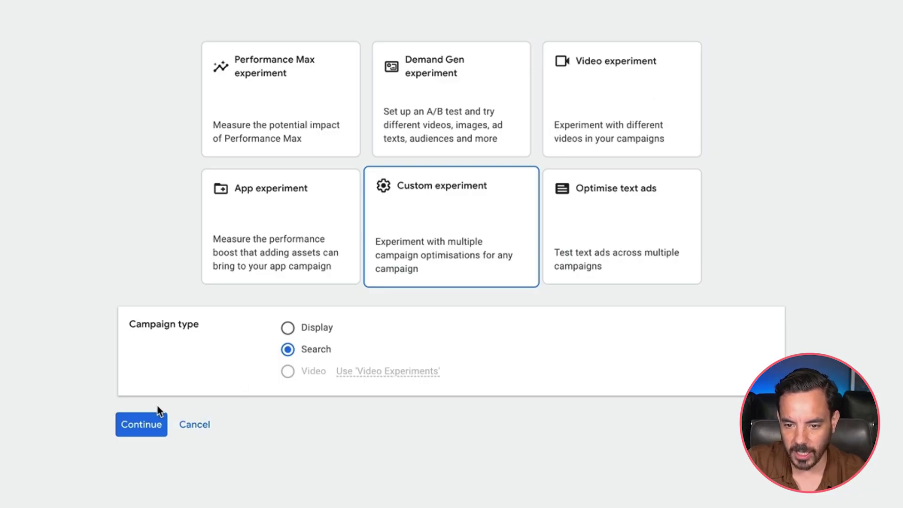
left_click(141, 424)
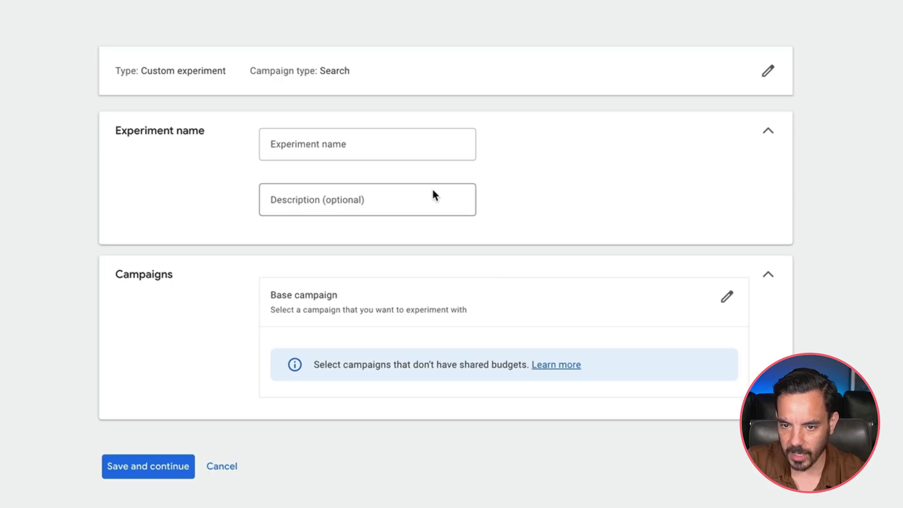
Step: Name the experiment "Ad Theme Test July 2025"
left_click(415, 145)
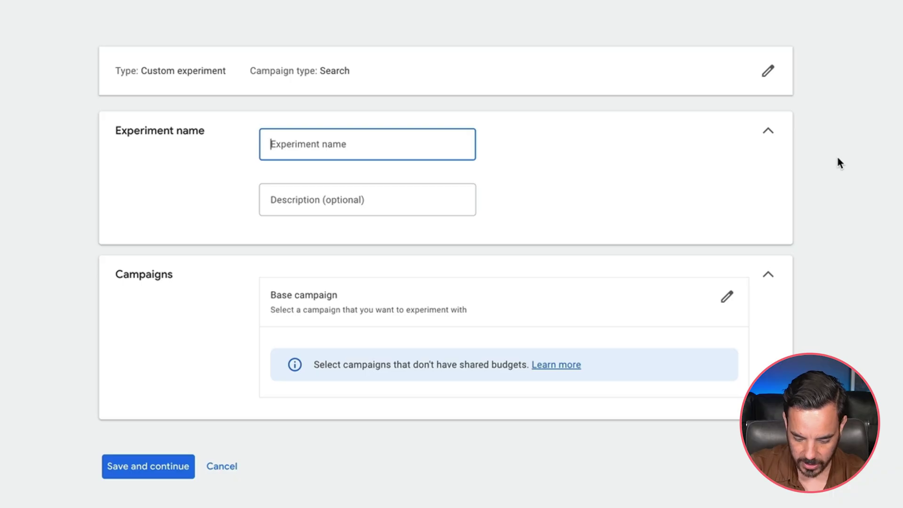
type("Ad Theme")
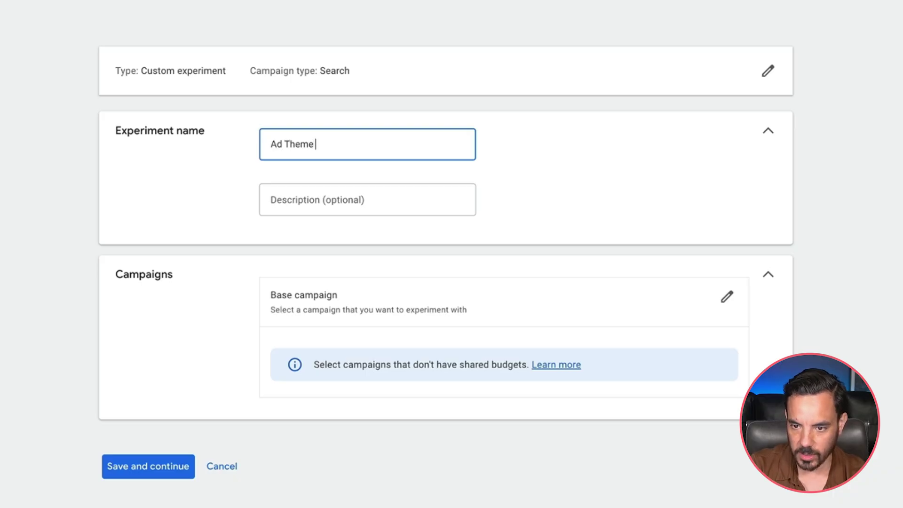
type(" Test")
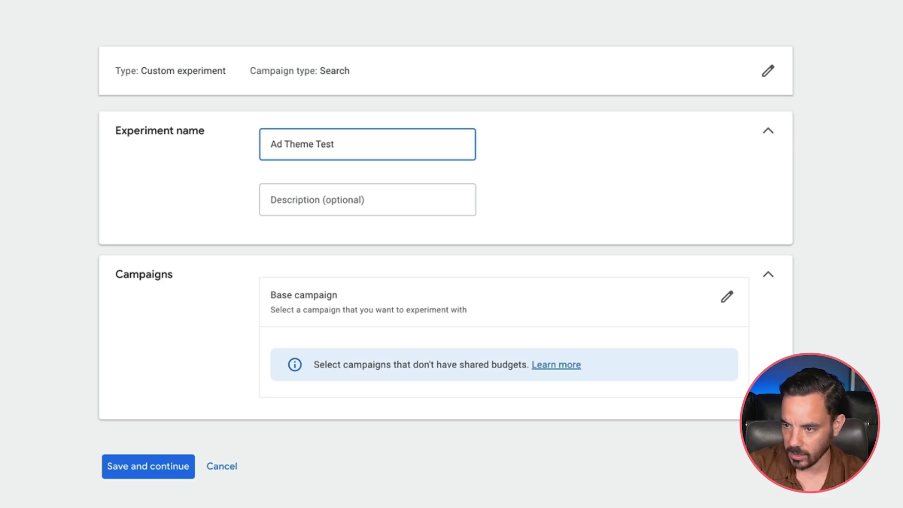
type(" July 2025")
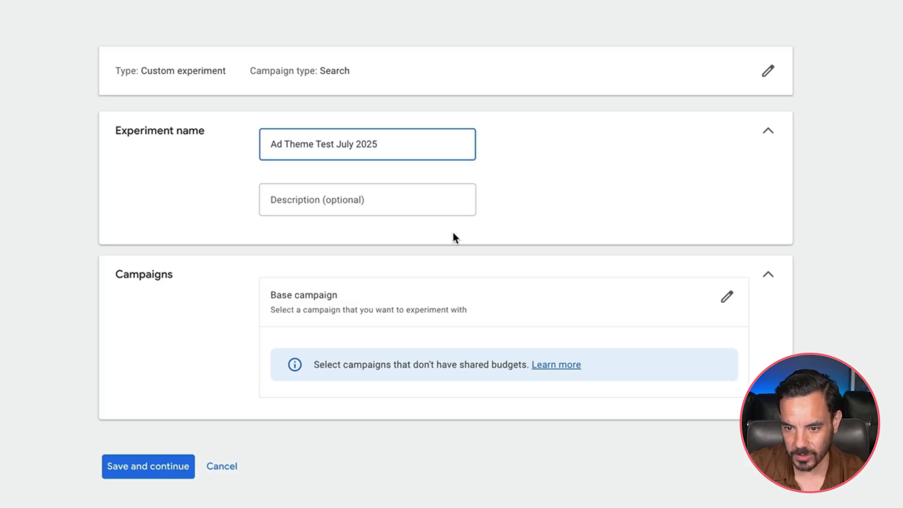
left_click(251, 227)
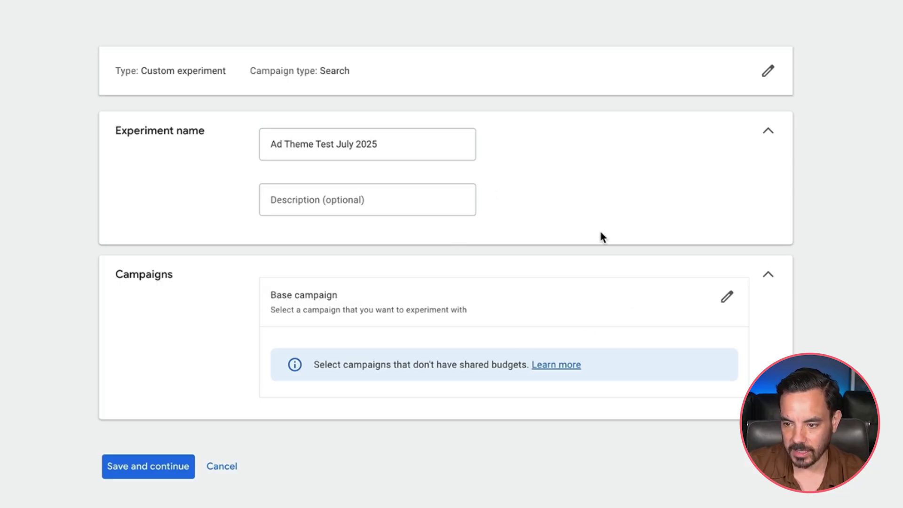
Step: Choose "Search - Brand - Exact - AU" as the experiment's base campaign
left_click(726, 296)
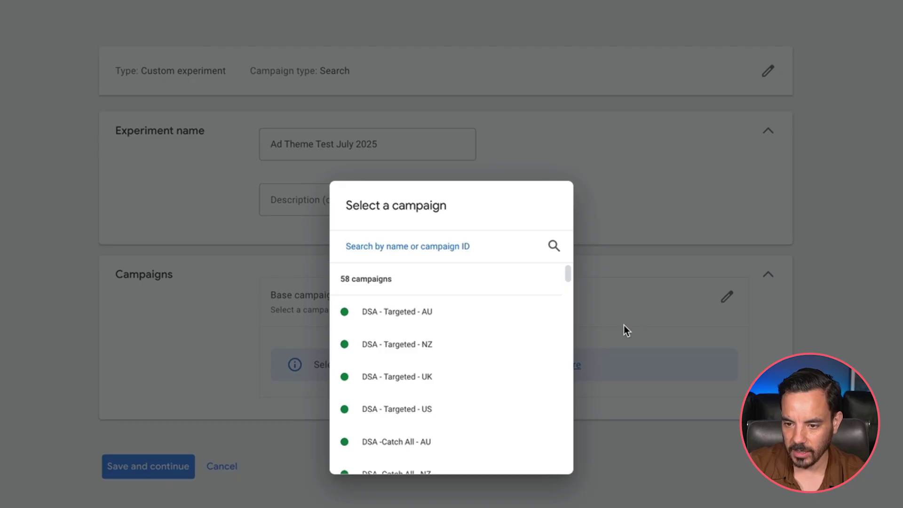
scroll(423, 353, "down", 5)
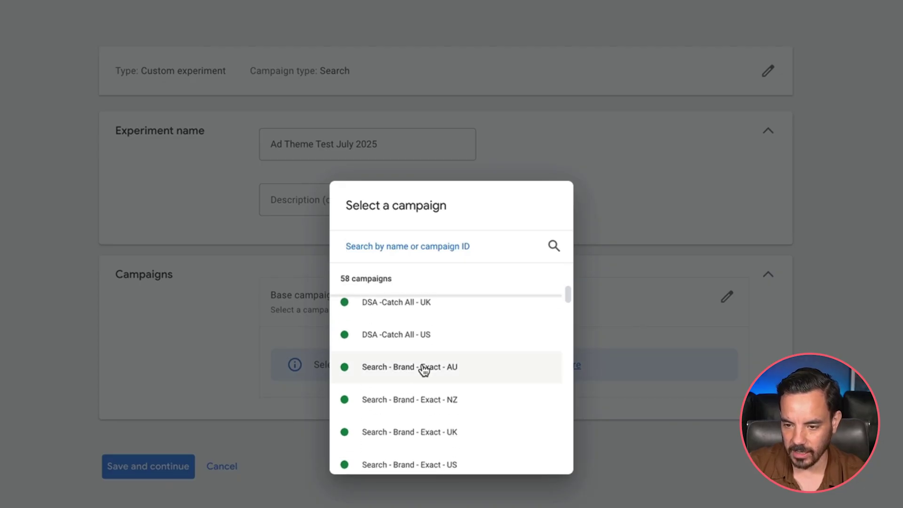
scroll(423, 369, "down", 2)
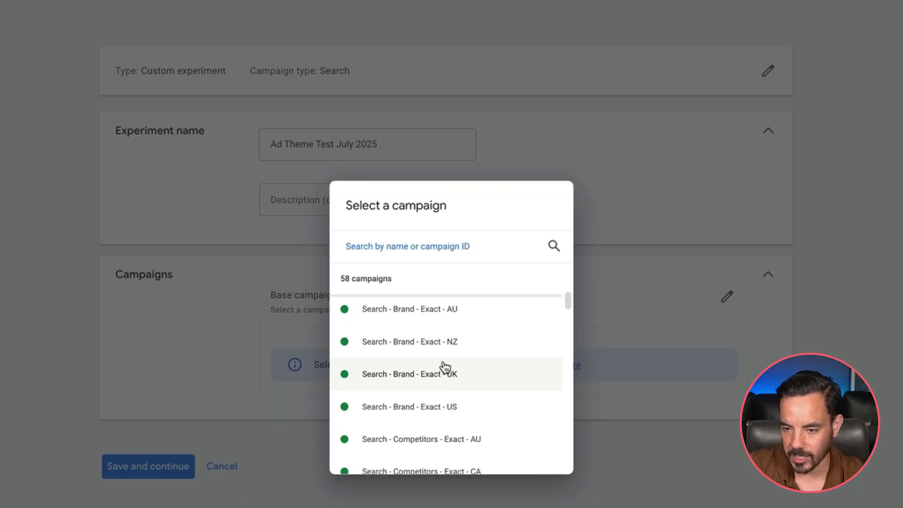
scroll(455, 370, "up", 1)
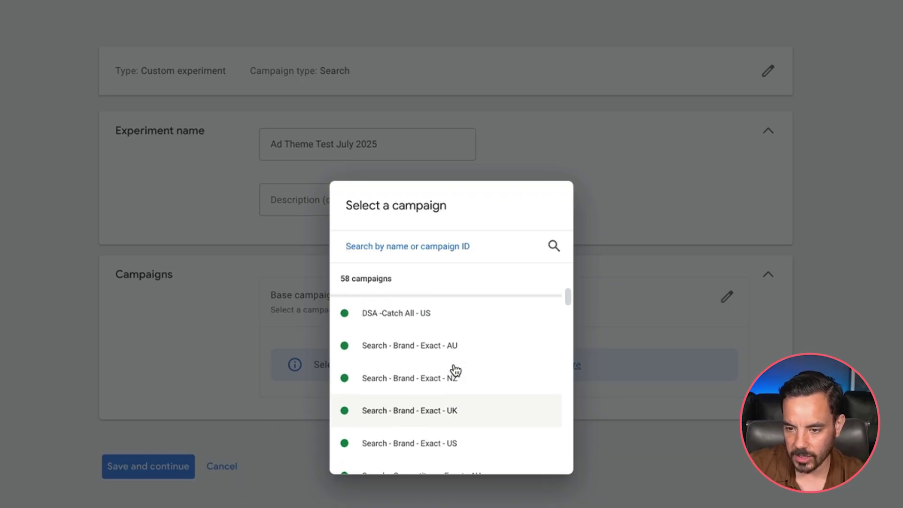
left_click(430, 344)
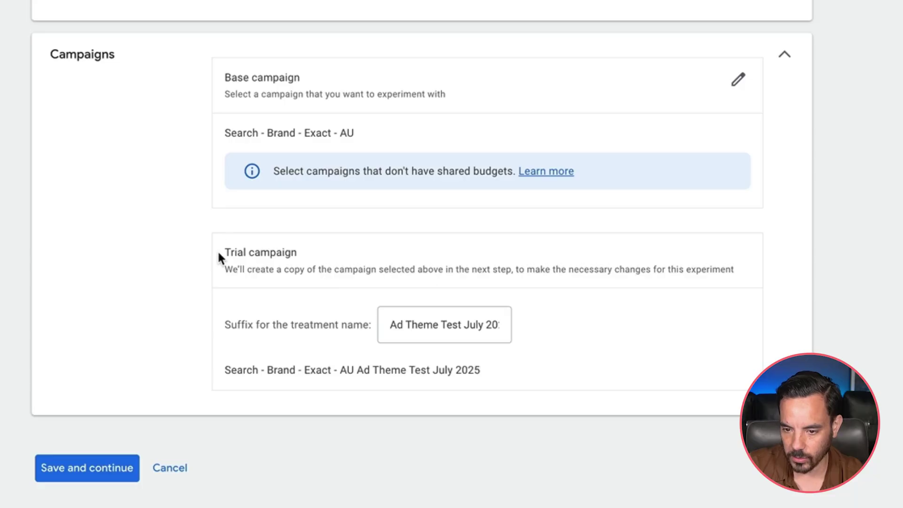
Step: Review the trial campaign's description, the suffix for the treatment name and the full trial campaign name
left_click_drag(311, 306, 437, 311)
left_click(404, 260)
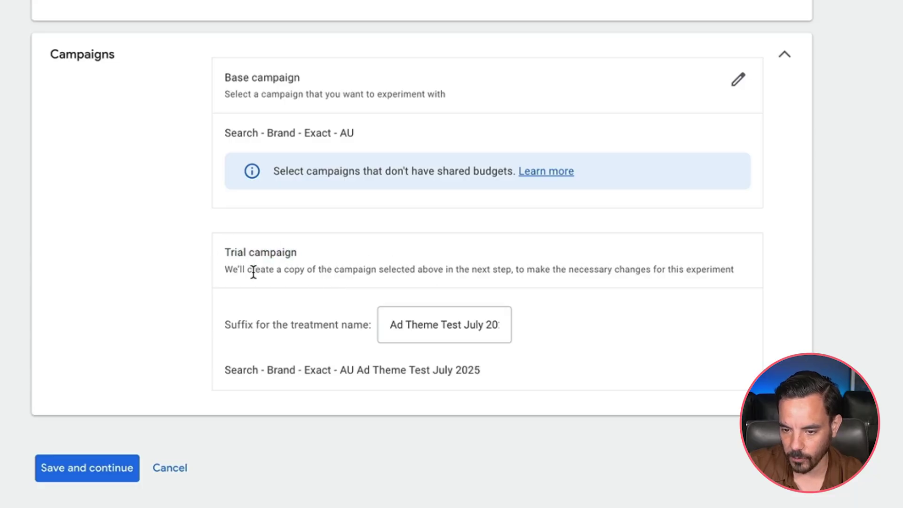
left_click_drag(447, 262, 736, 269)
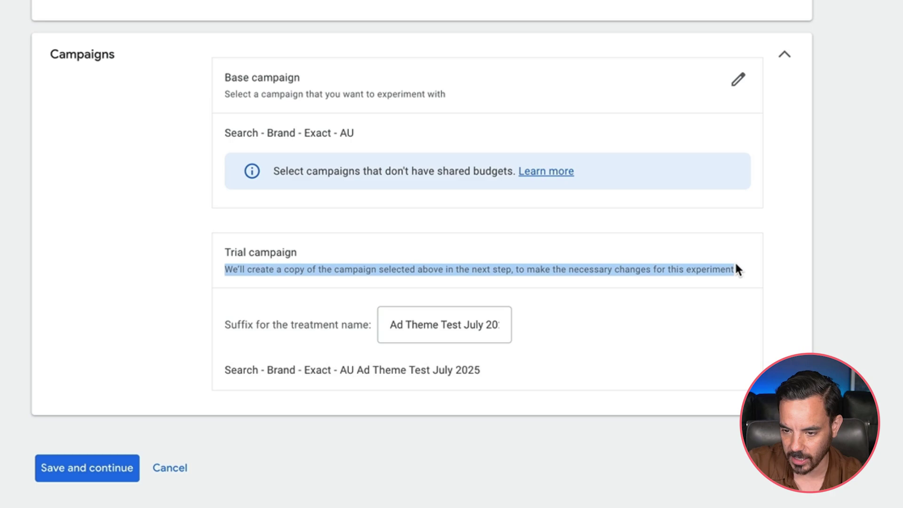
left_click(763, 269)
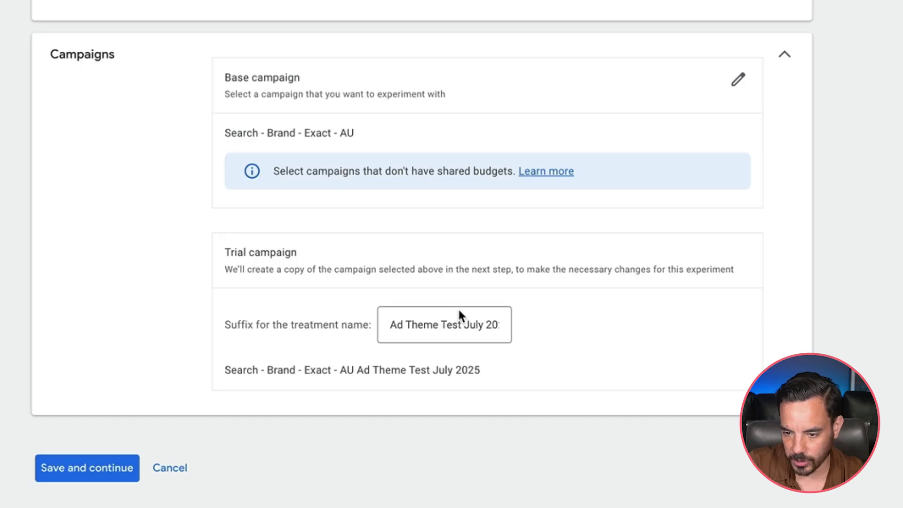
left_click_drag(383, 321, 634, 320)
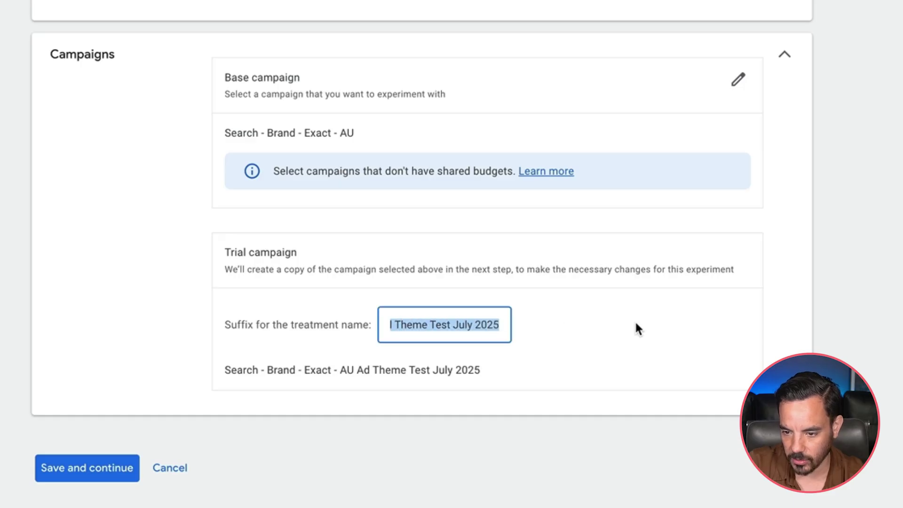
left_click(454, 325)
double_click(439, 328)
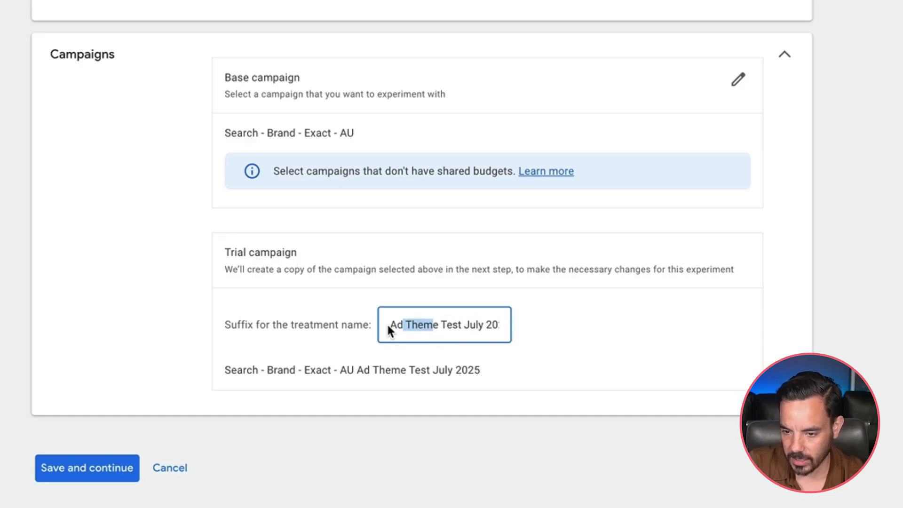
left_click(396, 325)
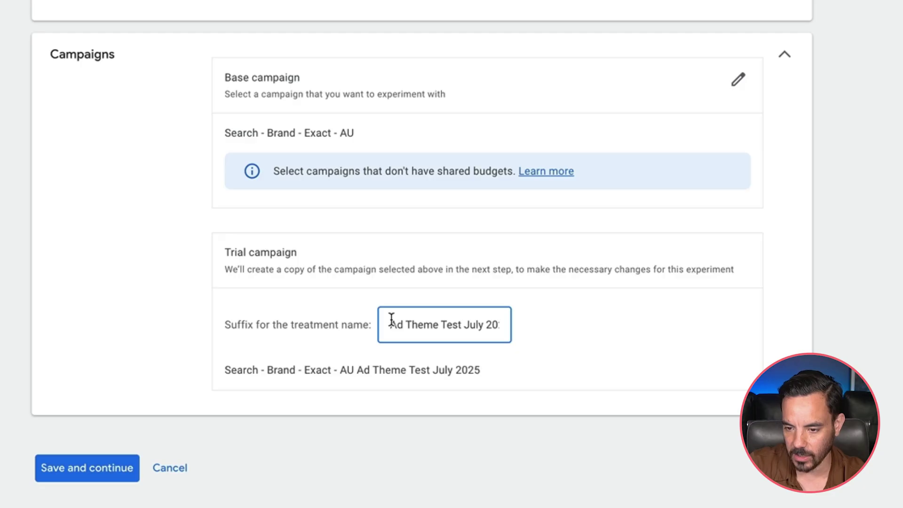
left_click_drag(391, 322, 511, 325)
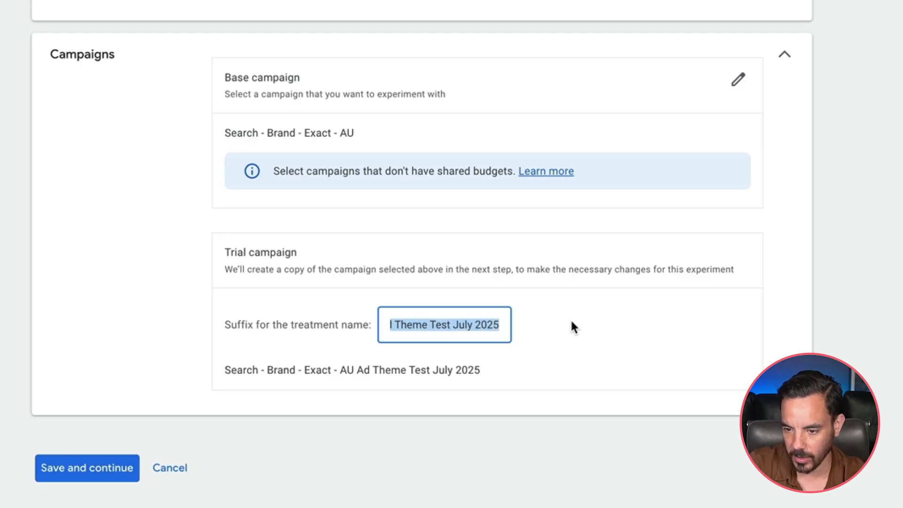
key("Home")
key("shift+End")
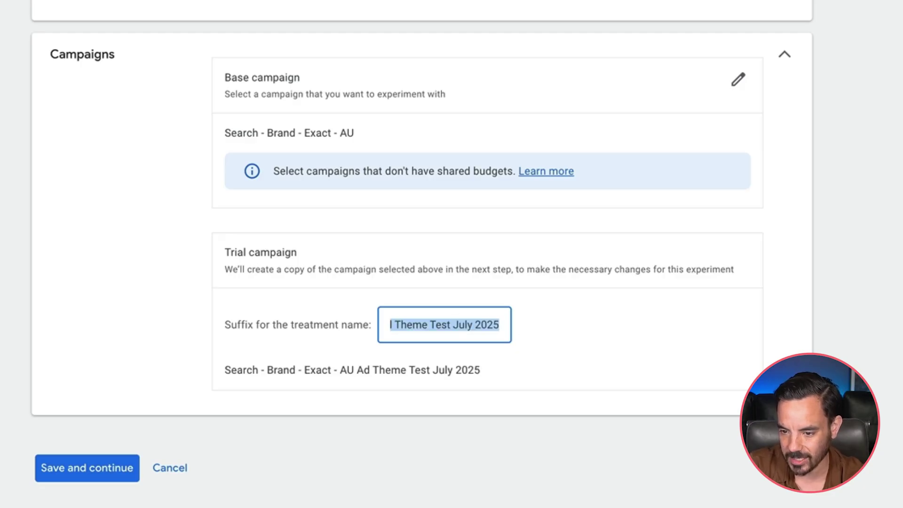
key("Home")
key("shift+End")
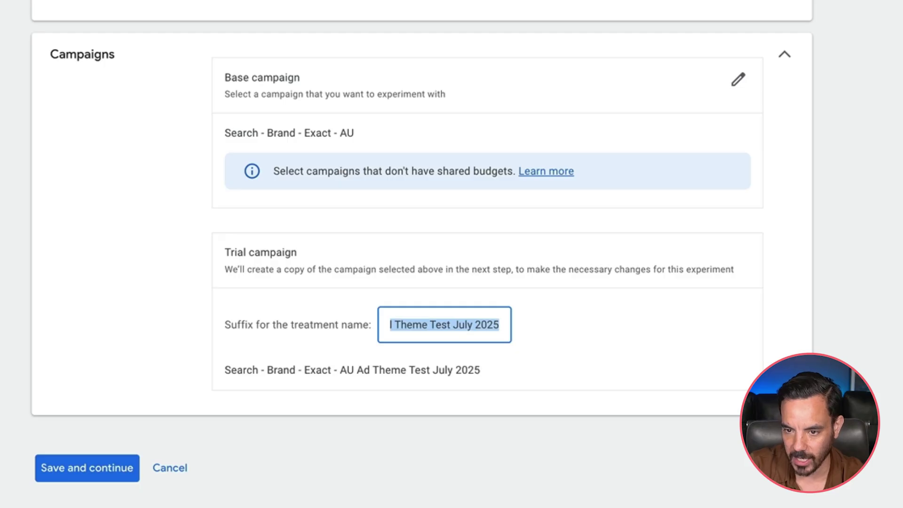
key("Home")
key("shift+End")
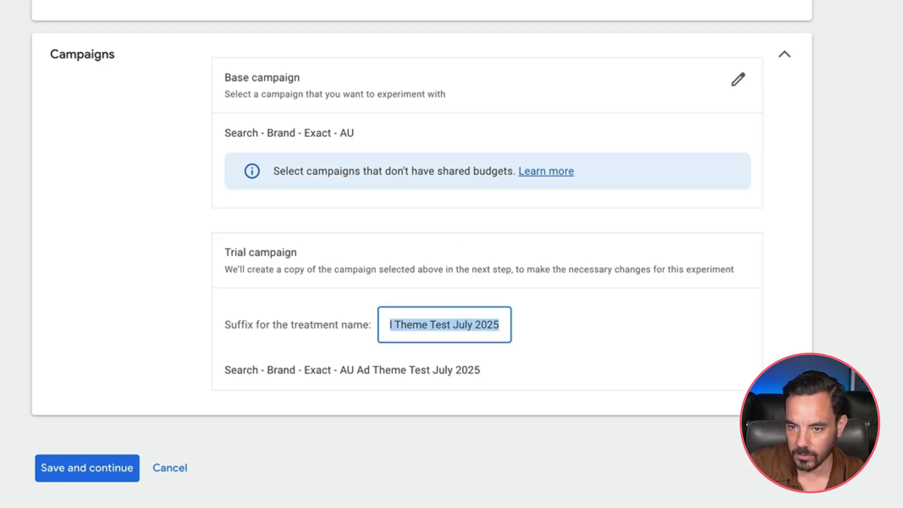
key("Tab")
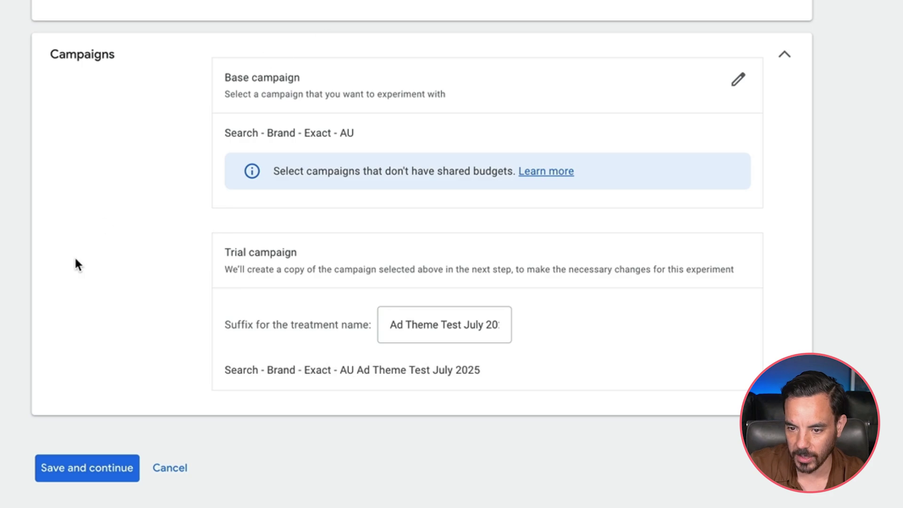
left_click_drag(225, 369, 533, 366)
left_click(533, 366)
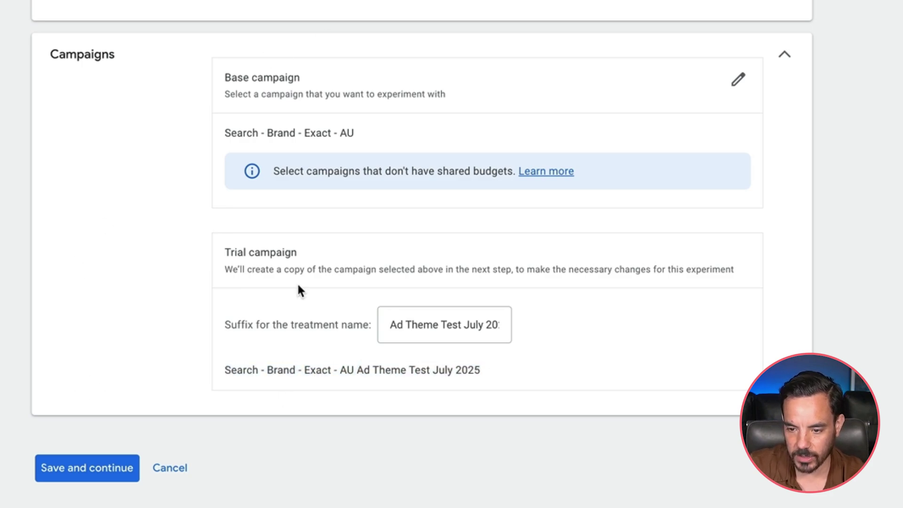
Step: Save the experiment setup, continue to the Make changes stage and review the trial campaign in the campaigns table
left_click(78, 472)
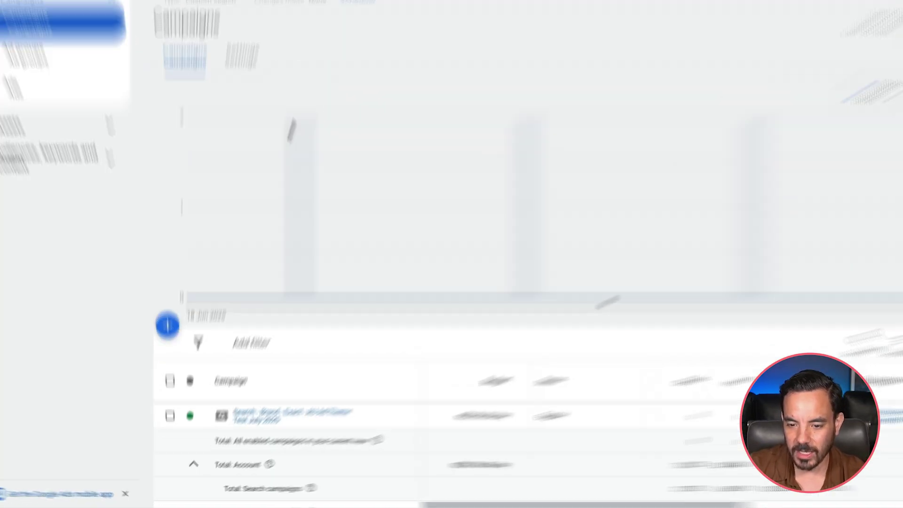
scroll(268, 423, "down", 3)
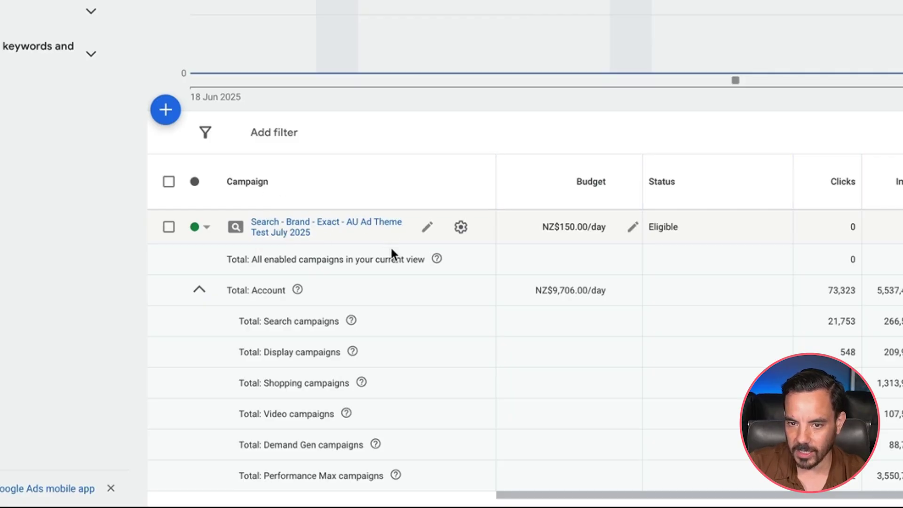
scroll(391, 254, "up", 3)
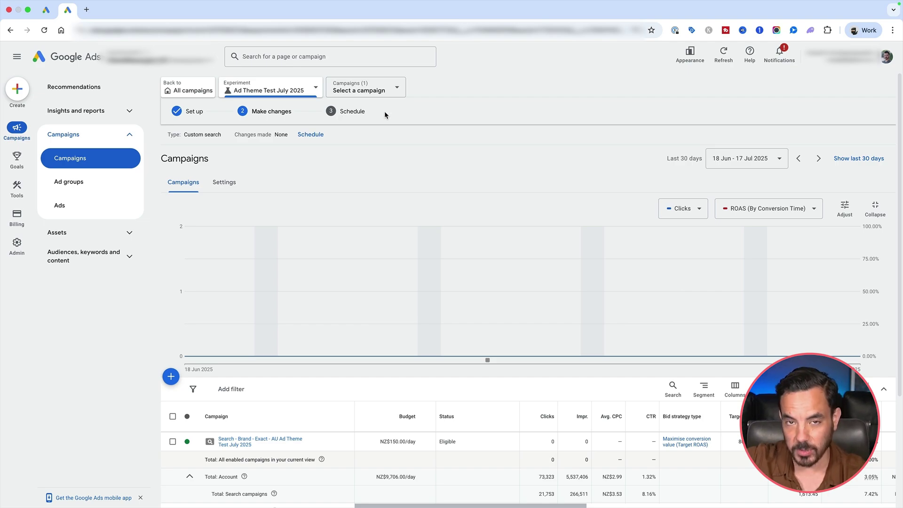
scroll(385, 113, "down", 3)
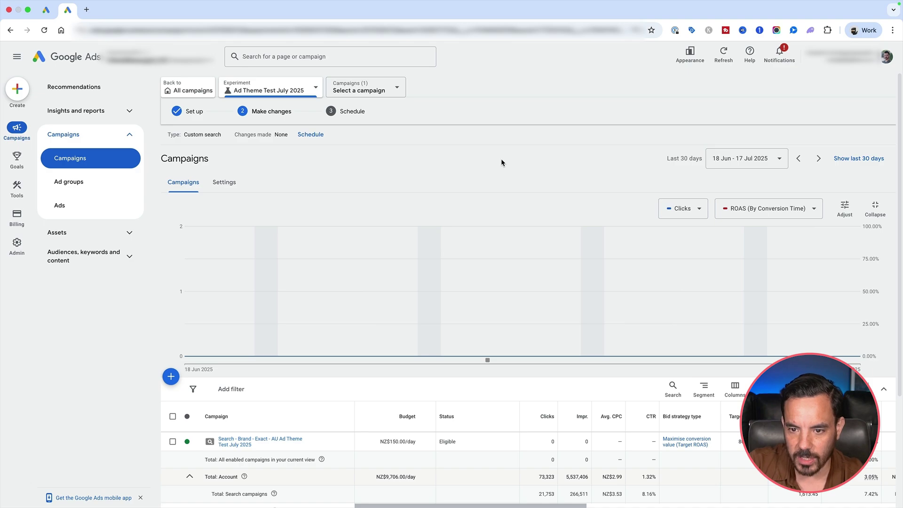
scroll(500, 159, "down", 3)
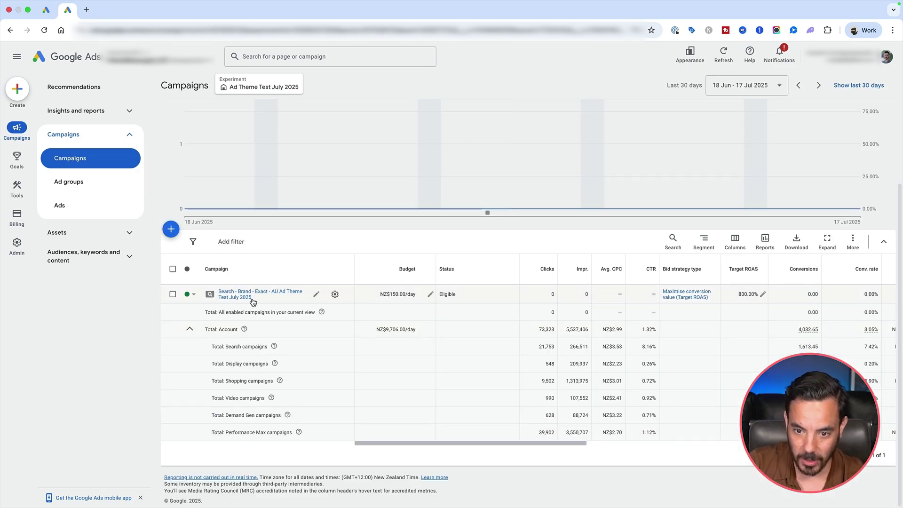
scroll(304, 344, "up", 3)
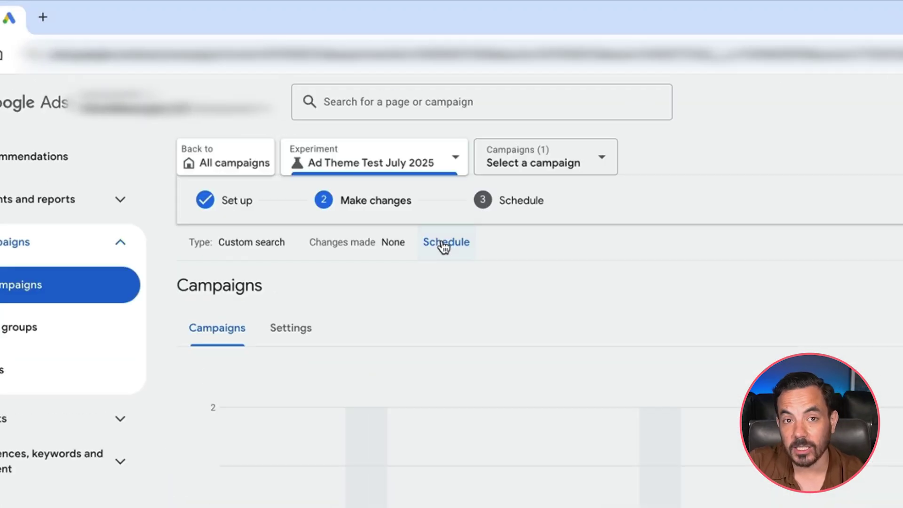
Step: Go to the experiment's scheduling settings and set the first experiment goal to Cost per conversion: Decrease
left_click(443, 242)
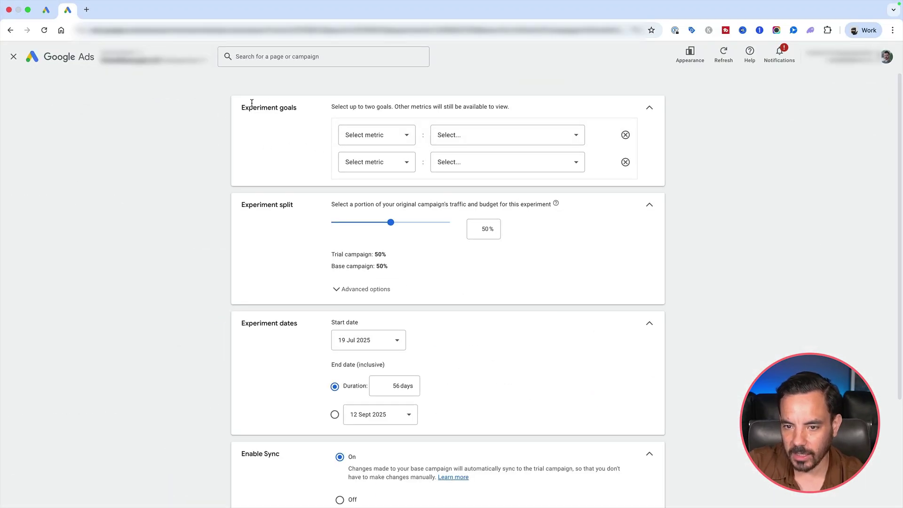
left_click(377, 141)
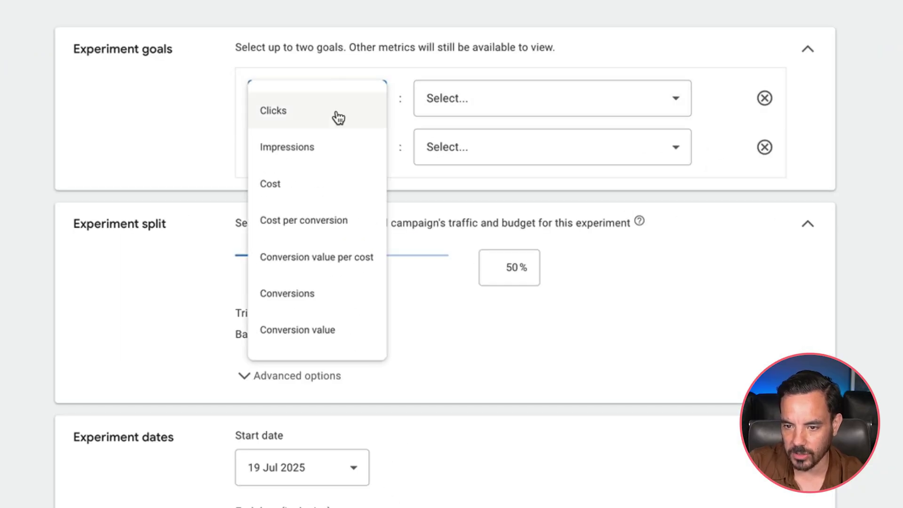
left_click(359, 220)
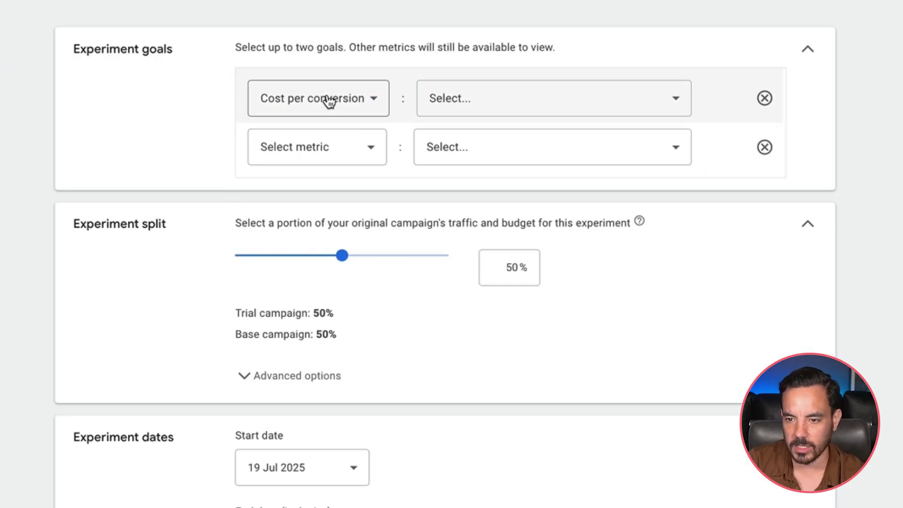
left_click(607, 105)
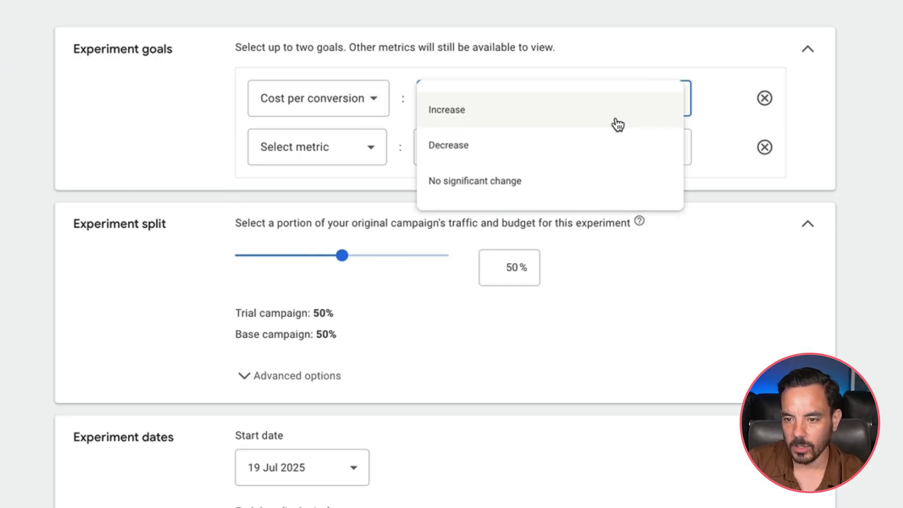
left_click(556, 116)
left_click(491, 113)
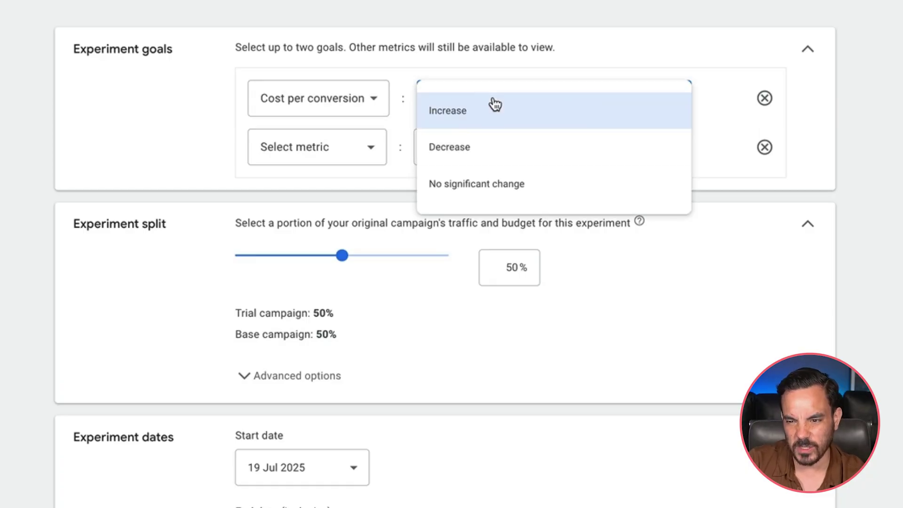
left_click(489, 149)
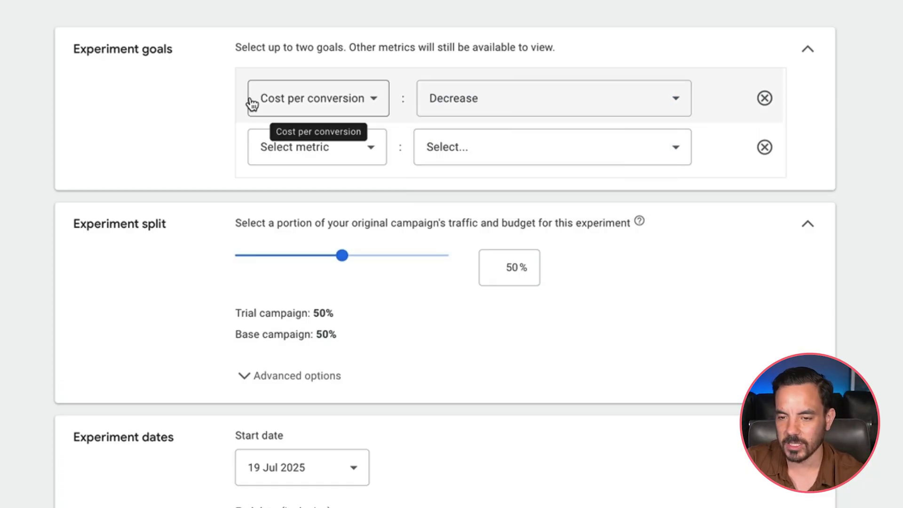
Step: Set the second experiment goal to Cost: Increase and recheck the direction options of the first goal
left_click(302, 147)
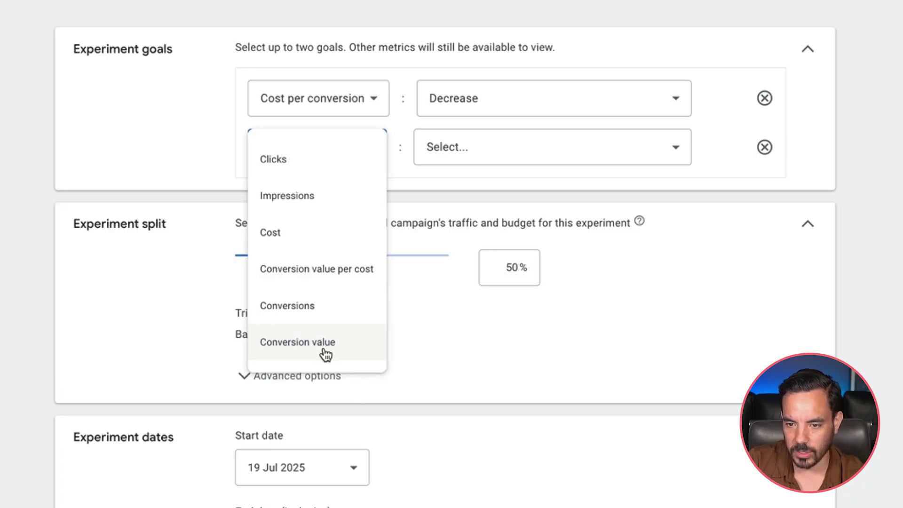
left_click(328, 233)
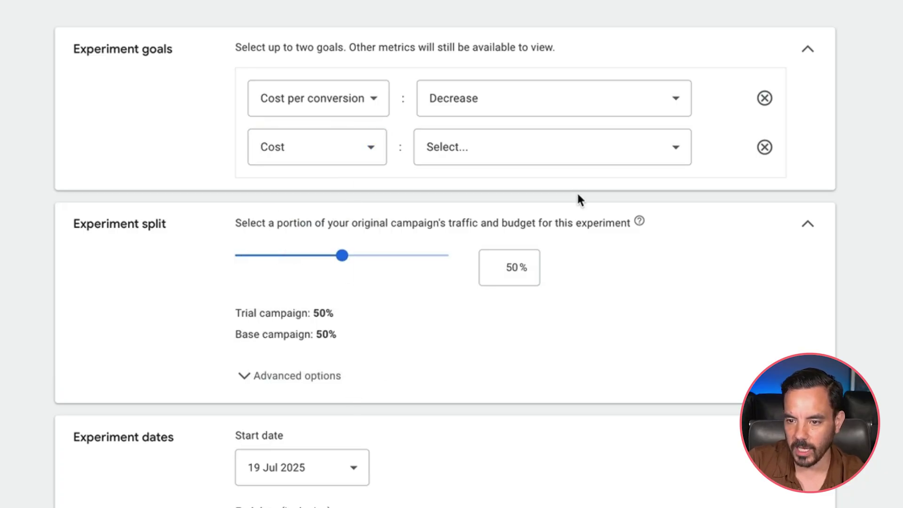
left_click(550, 154)
left_click(503, 161)
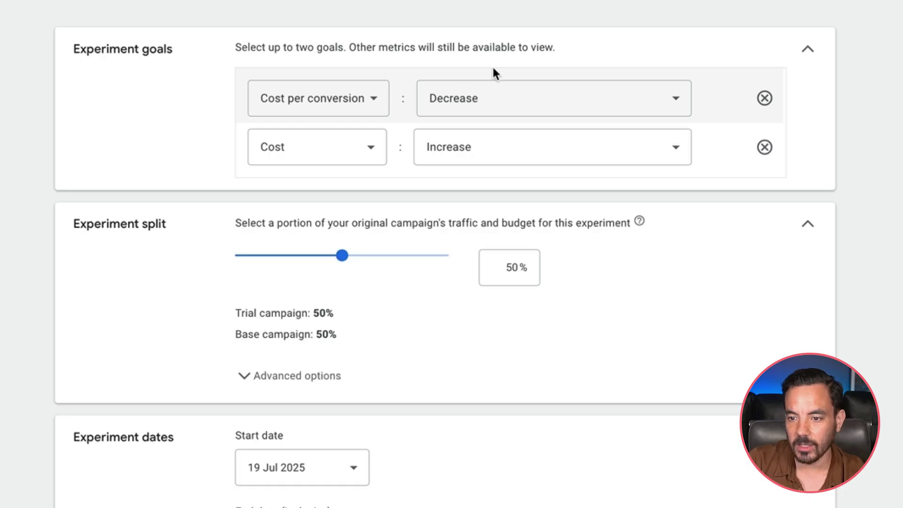
left_click(480, 92)
left_click(459, 165)
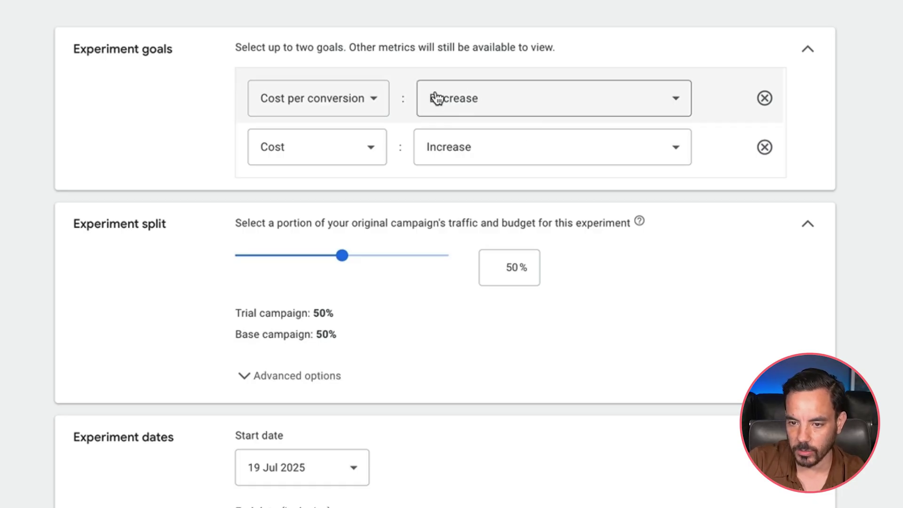
Step: Try trial campaign shares of 82%, 13%, 10% and 90% in the experiment split and return the share to 50%
left_click_drag(342, 258, 414, 277)
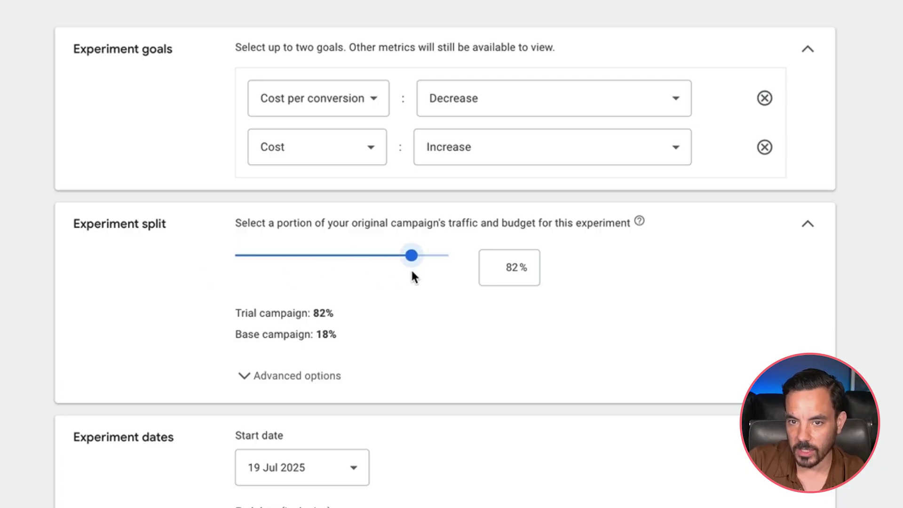
left_click_drag(415, 264, 262, 262)
scroll(303, 252, "down", 1)
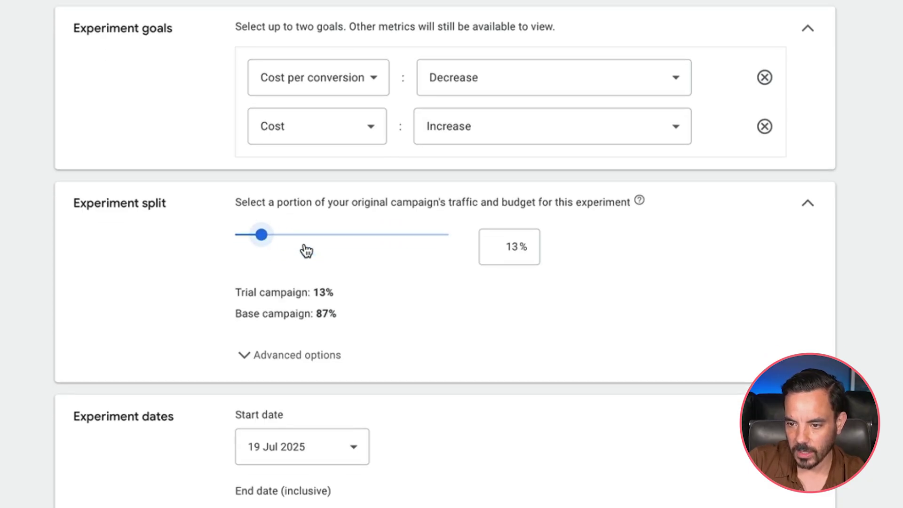
scroll(564, 262, "down", 1)
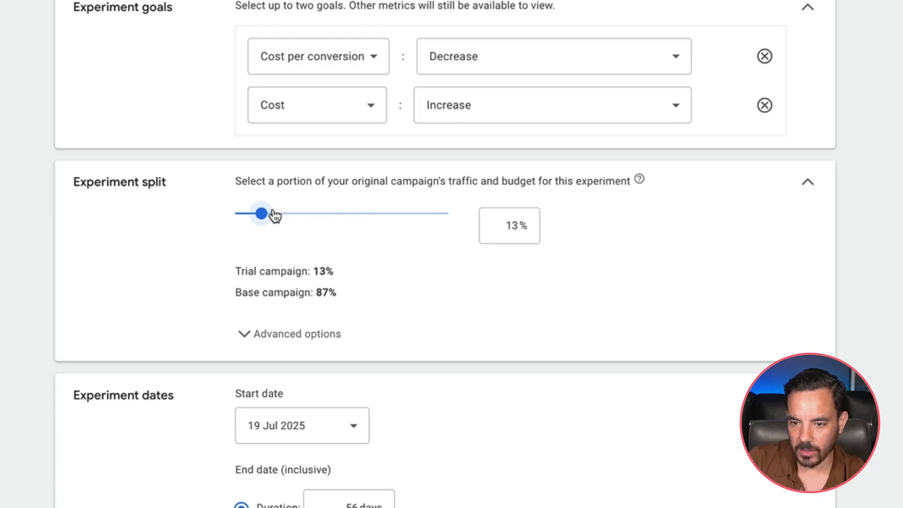
left_click_drag(262, 214, 256, 215)
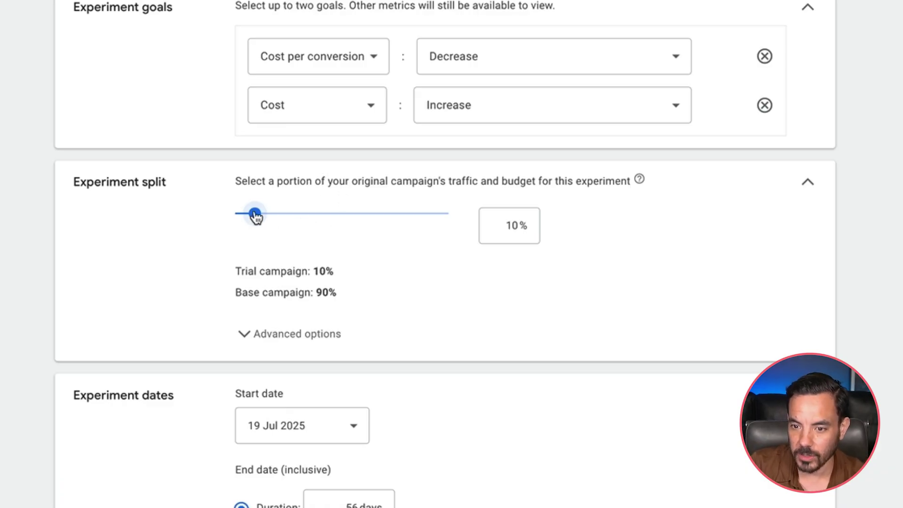
left_click_drag(258, 217, 430, 214)
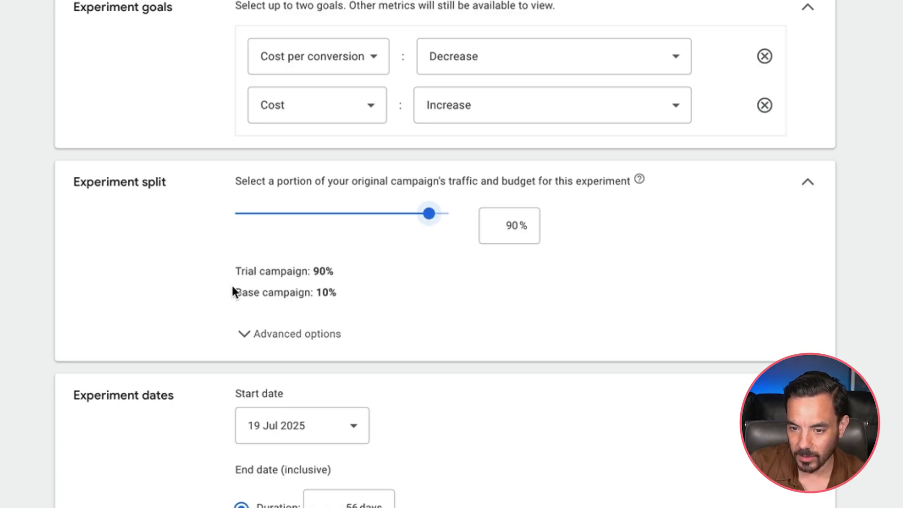
left_click_drag(232, 288, 411, 301)
left_click(413, 291)
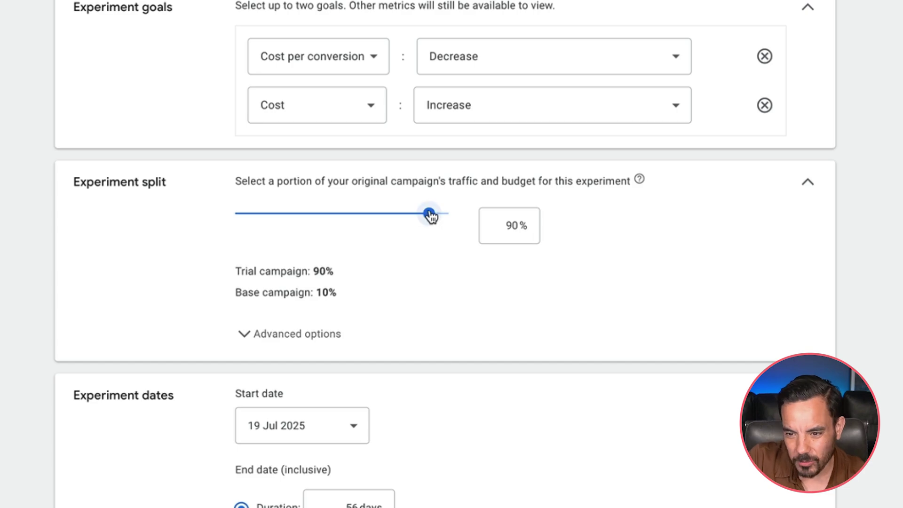
left_click_drag(431, 216, 343, 216)
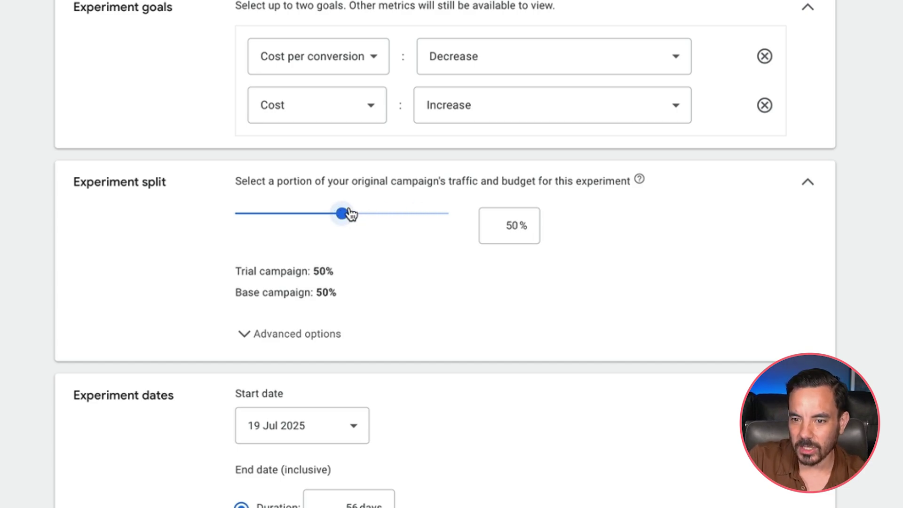
left_click_drag(344, 217, 341, 239)
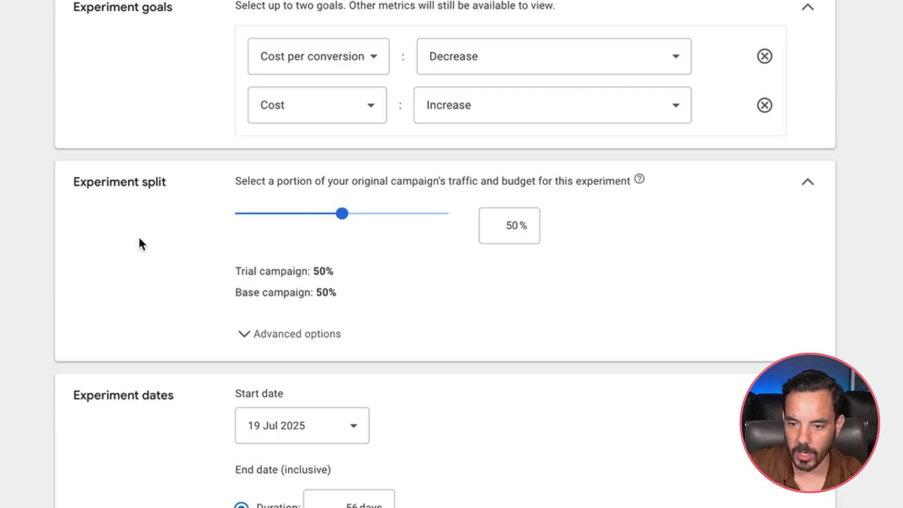
Step: Examine the advanced options for how the experiment split divides traffic and collapse them again
scroll(174, 240, "down", 2)
left_click(264, 282)
scroll(177, 268, "down", 1)
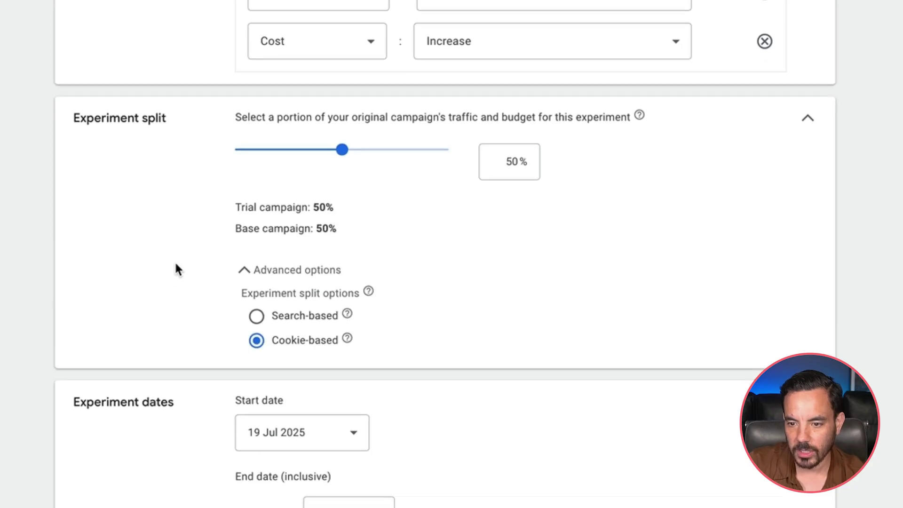
scroll(176, 267, "down", 3)
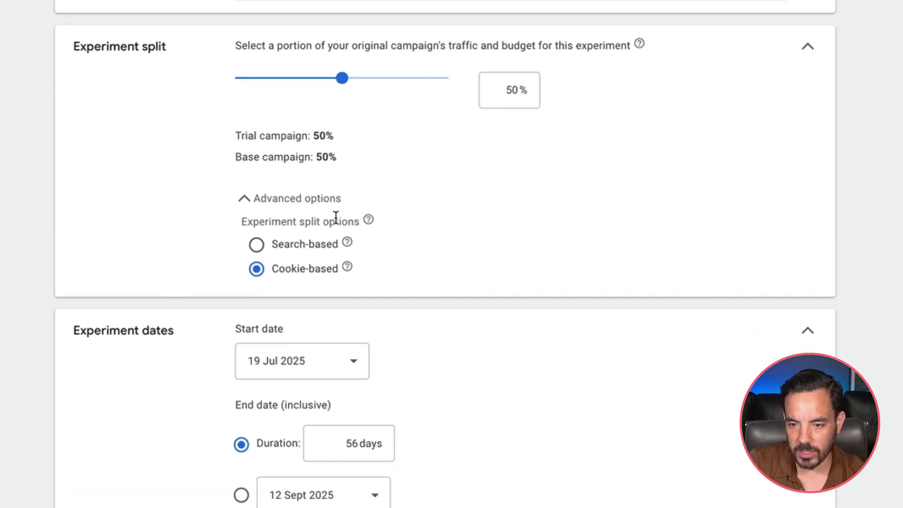
left_click(281, 199)
Step: Set the experiment's start date to 21 Jul 2025
scroll(73, 126, "down", 2)
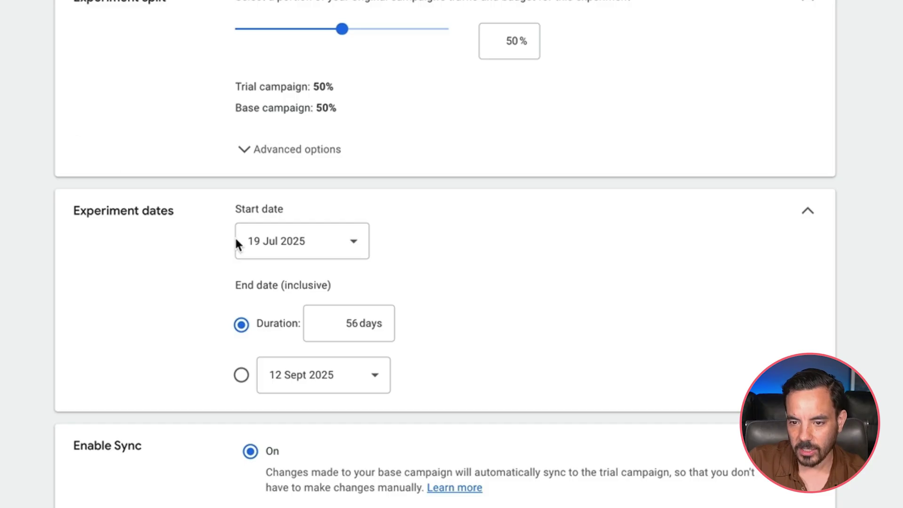
left_click(311, 241)
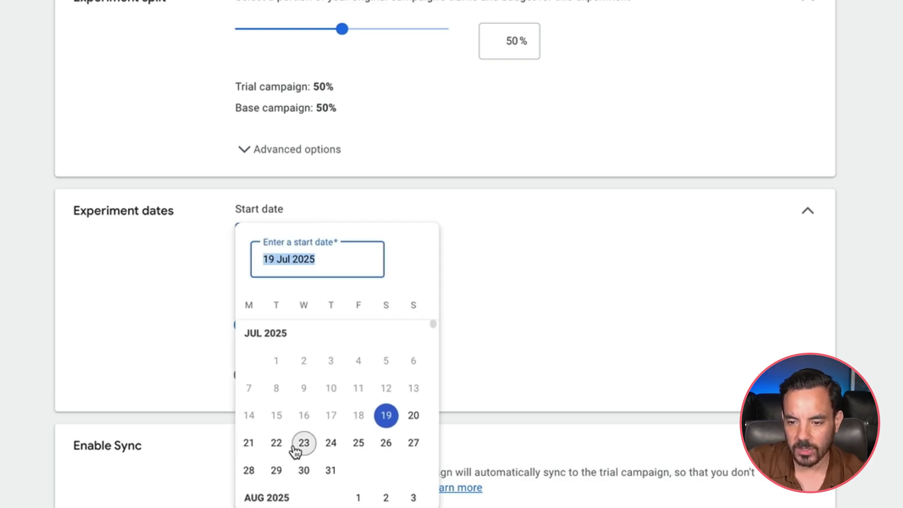
left_click(247, 442)
left_click(202, 458)
scroll(100, 320, "down", 1)
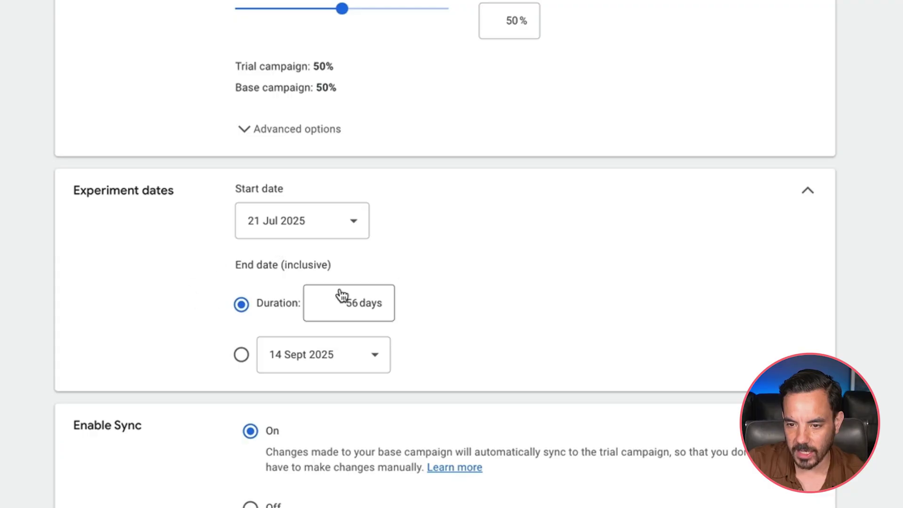
Step: Check the experiment's duration and the Enable Sync settings, and create the experiment
left_click(325, 303)
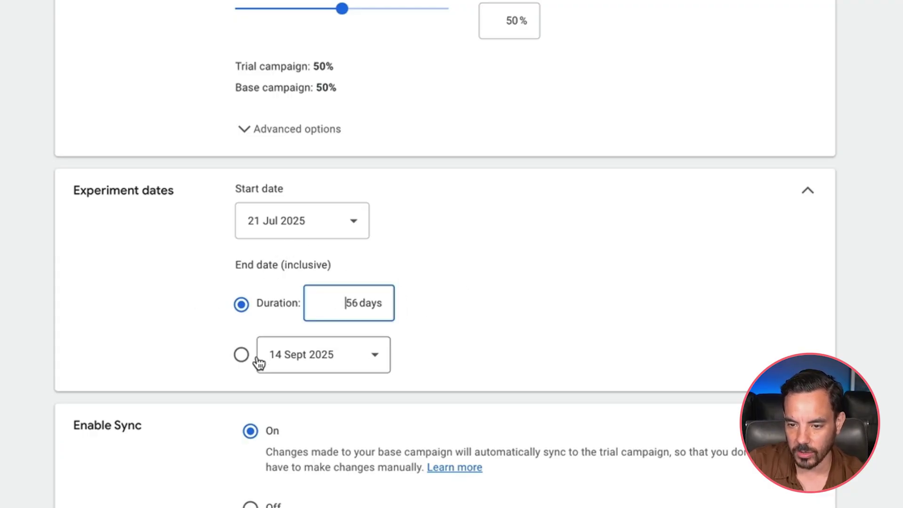
scroll(262, 366, "down", 2)
scroll(283, 348, "down", 4)
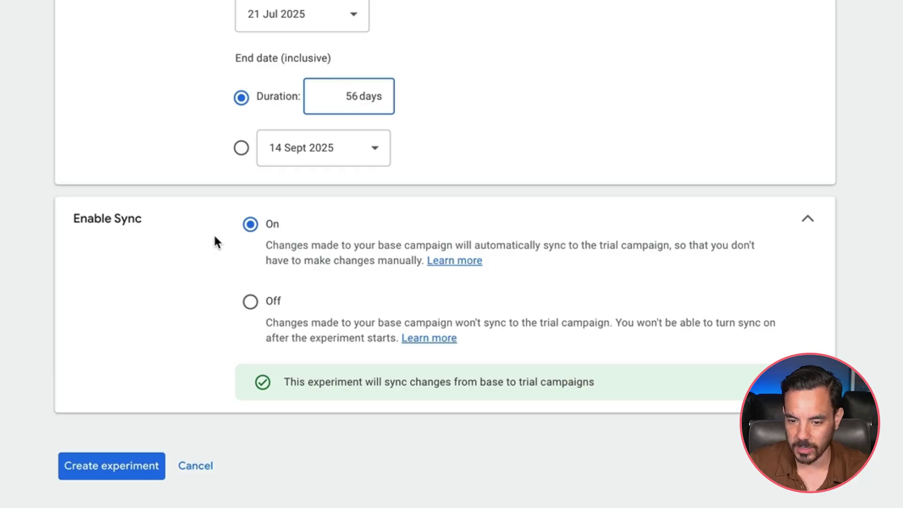
left_click(127, 468)
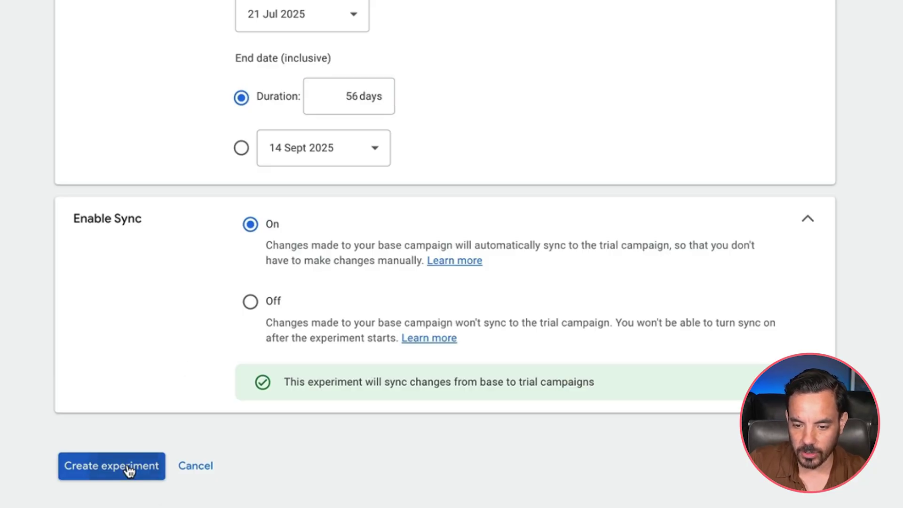